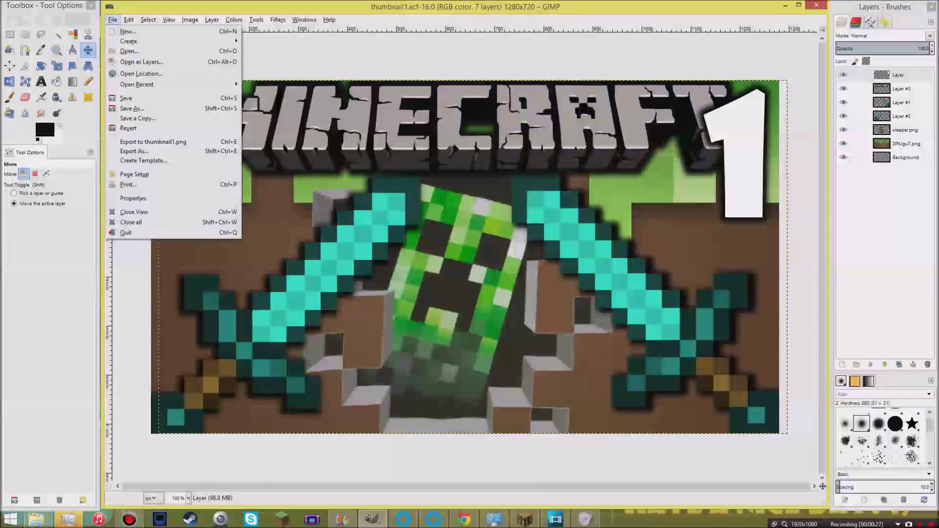
Create a new 1280 × 720 px image with its fill set to Transparency.
left_click(129, 32)
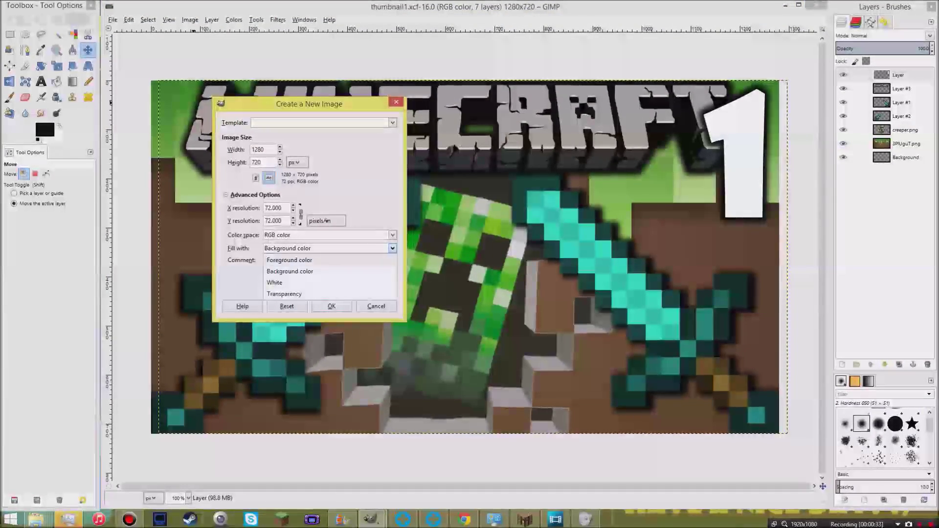
left_click(284, 294)
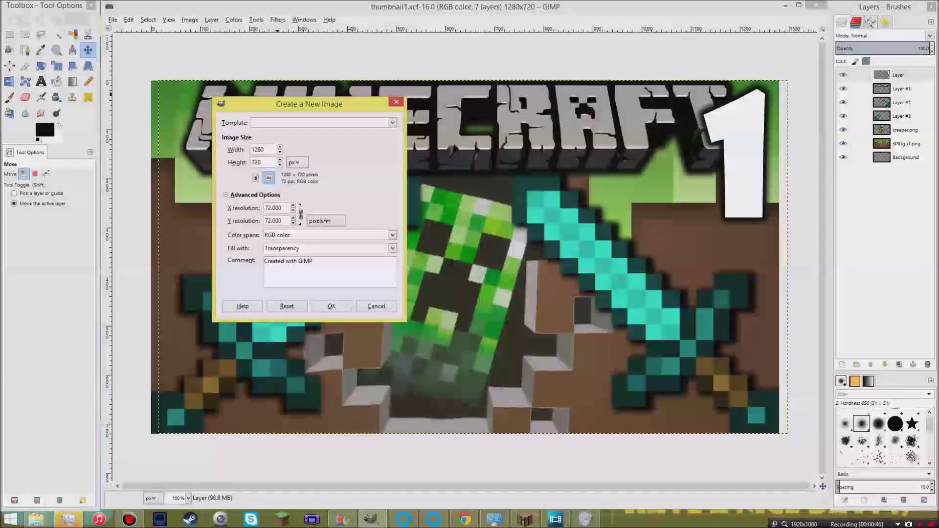
key("Return")
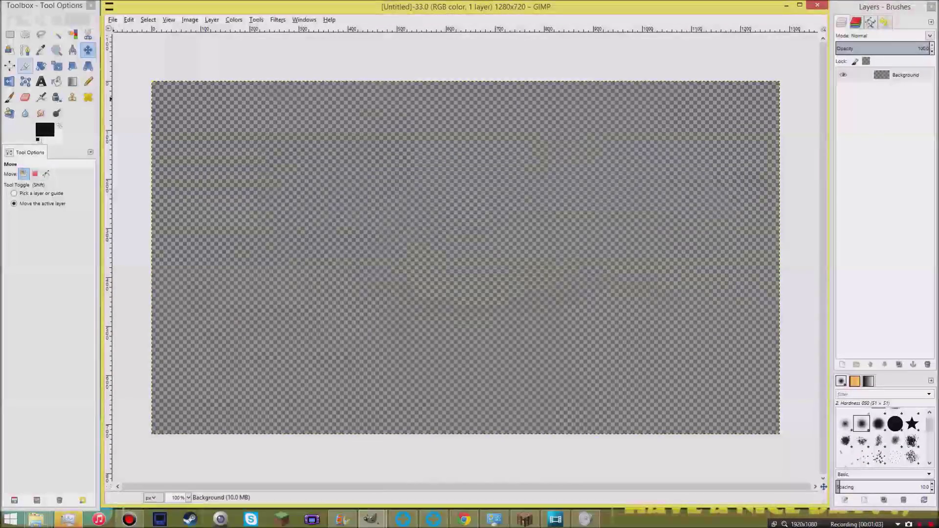
Draw a text box of about 1264 × 700 px over the canvas and set its text to 200 px and white.
left_click(41, 81)
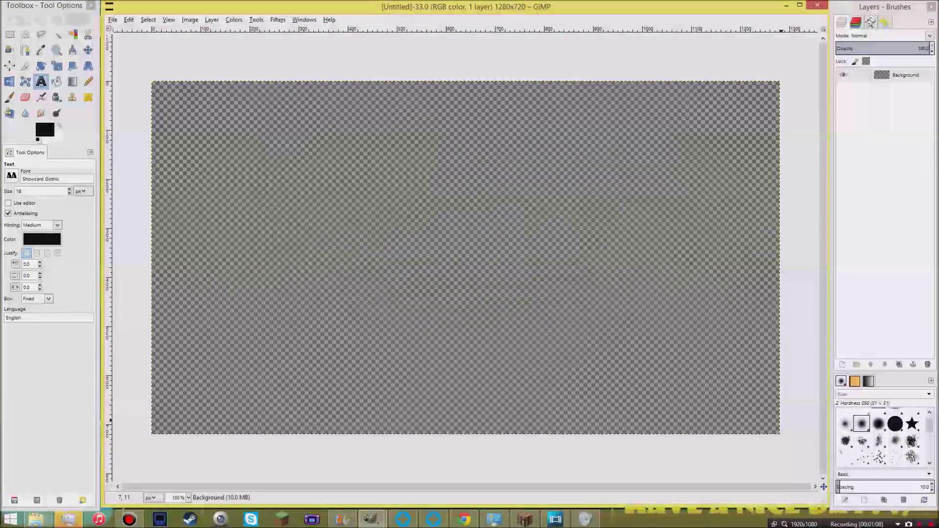
left_click_drag(775, 426, 775, 429)
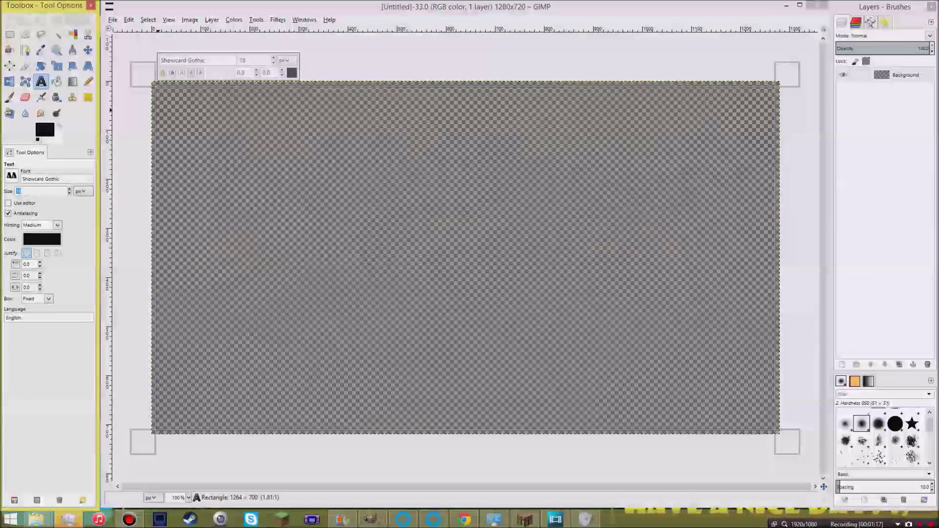
type("200")
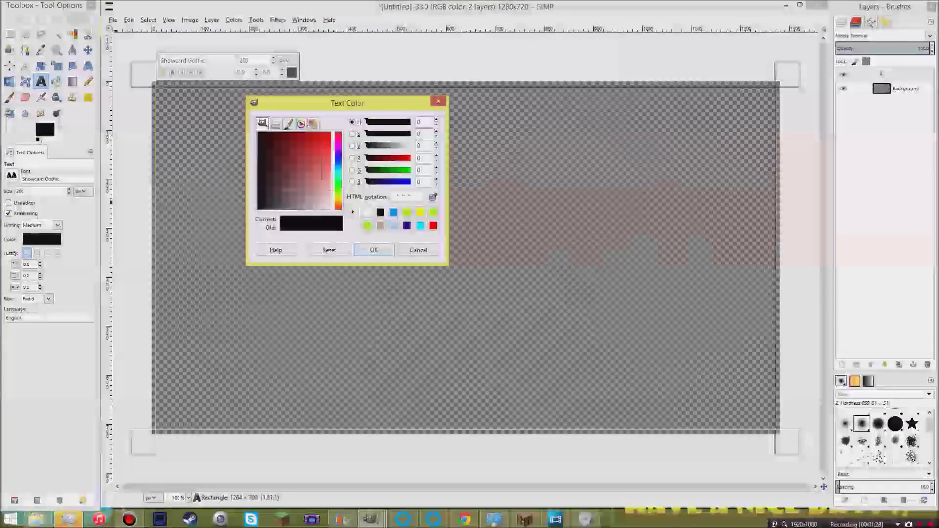
left_click(368, 212)
left_click(374, 251)
Enter the text "Drop Shadow" in the text box, followed by "Words" on a new line.
left_click(177, 108)
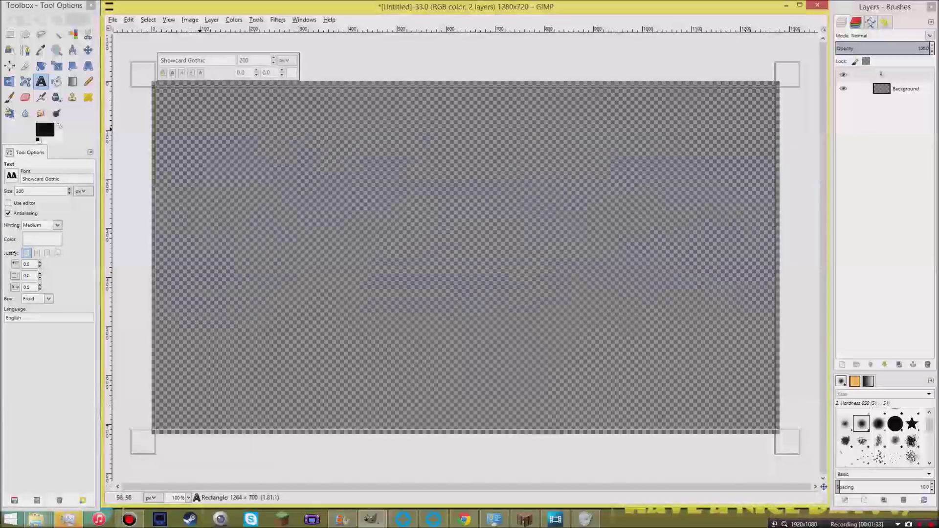
type("D")
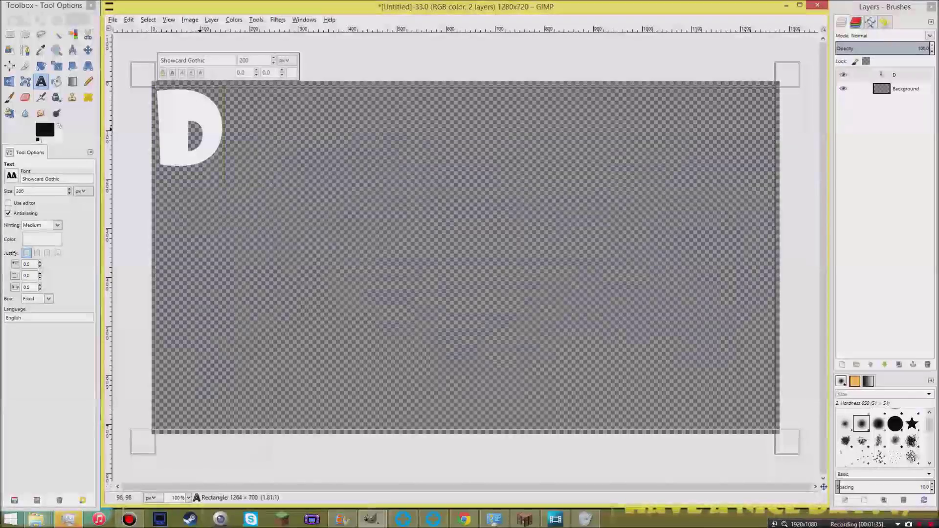
type("rop Shadow")
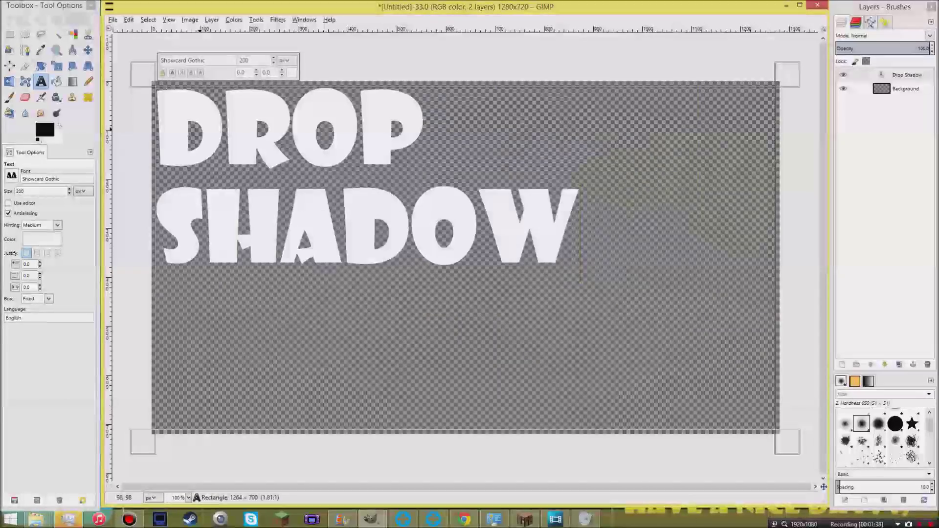
key("Return")
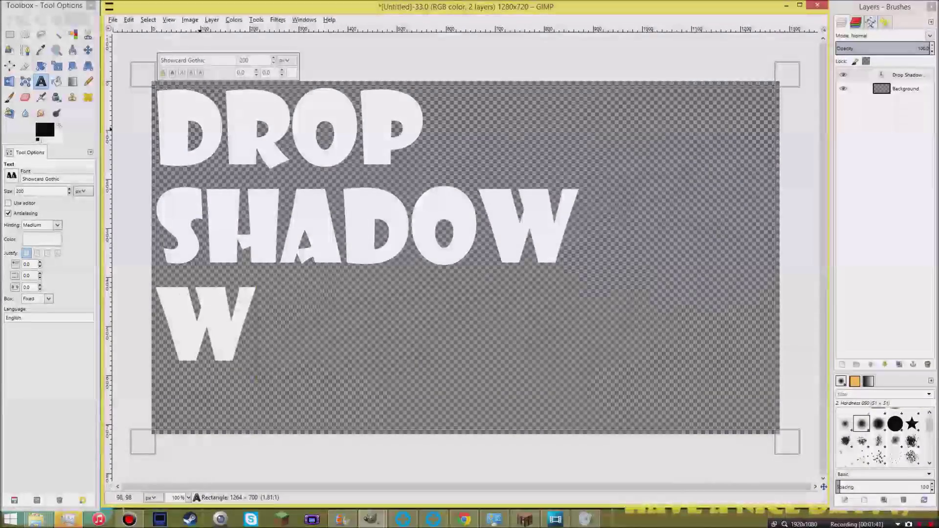
type("ords")
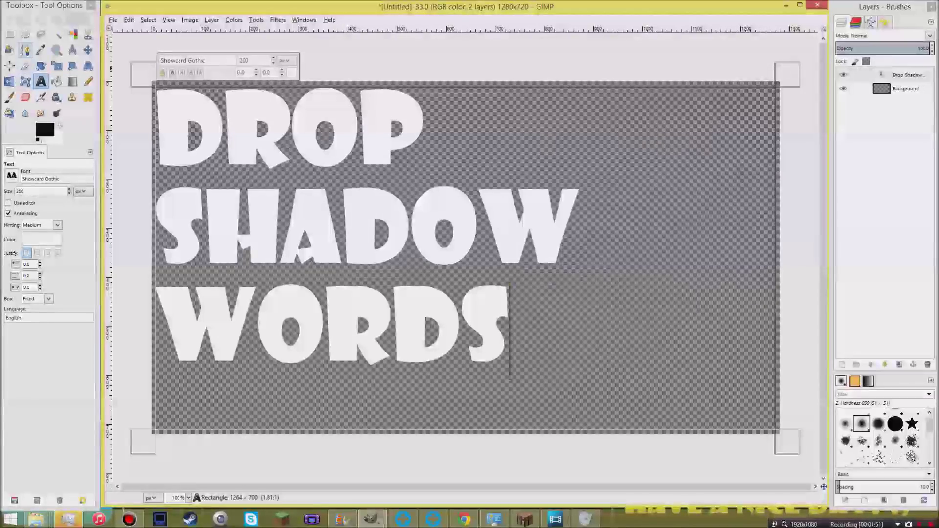
Select the shape of the lettering with Alpha to Selection on the text layer.
left_click(88, 50)
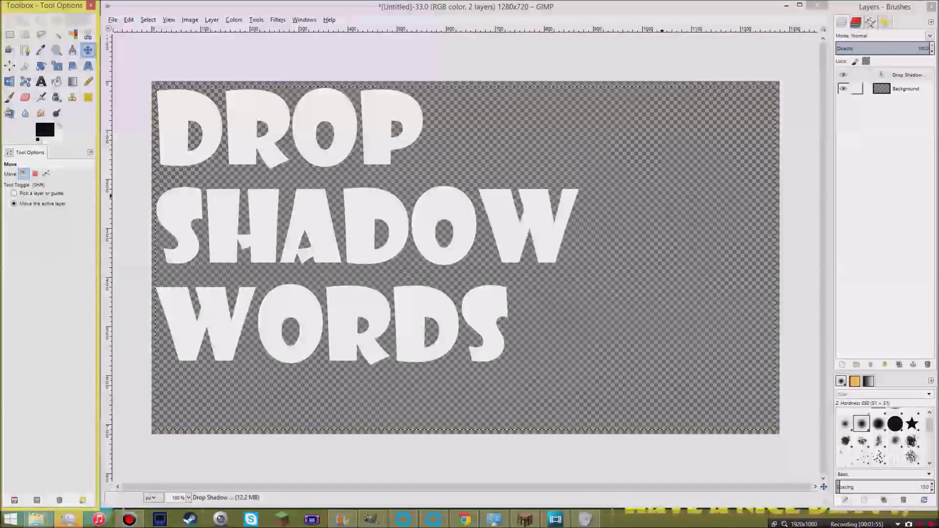
right_click(901, 78)
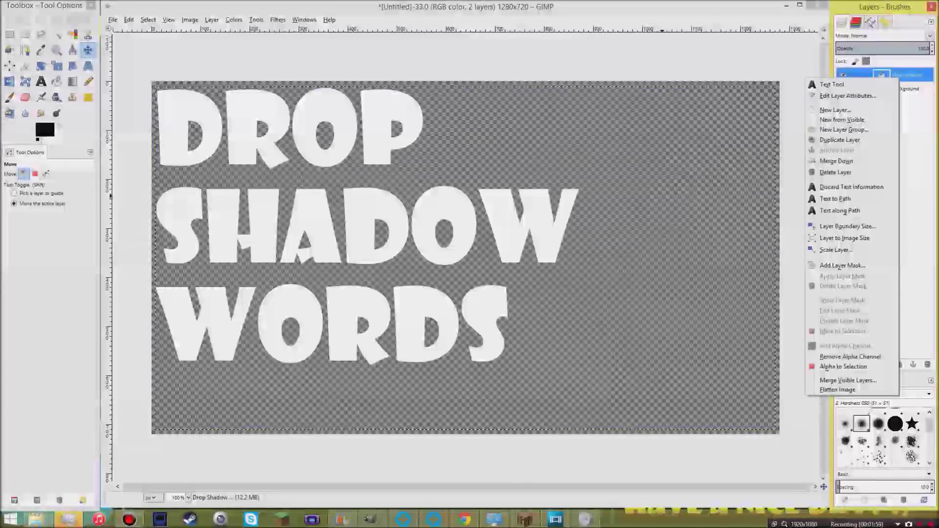
key("Escape")
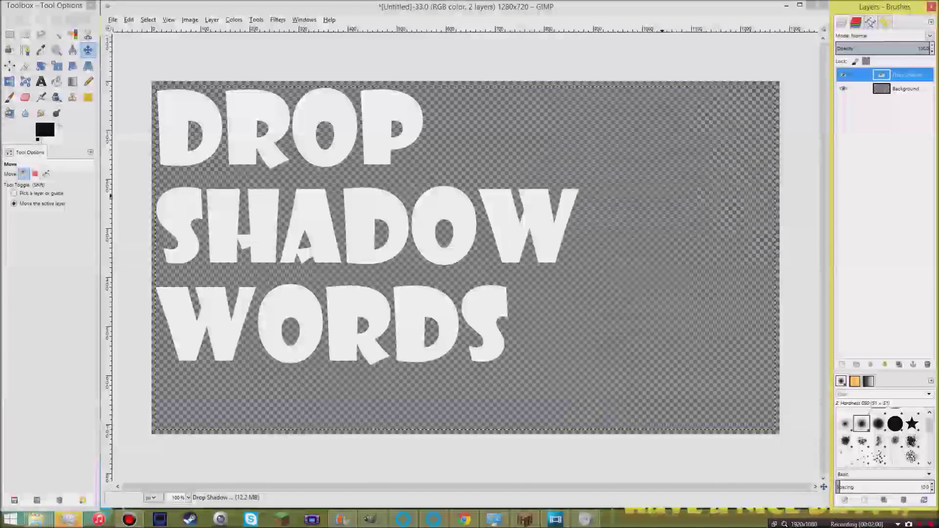
right_click(908, 76)
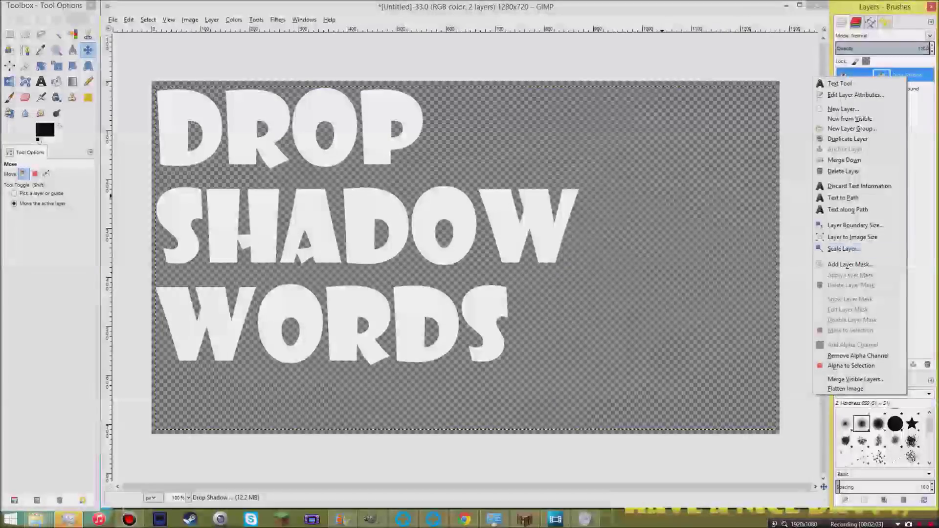
left_click(861, 366)
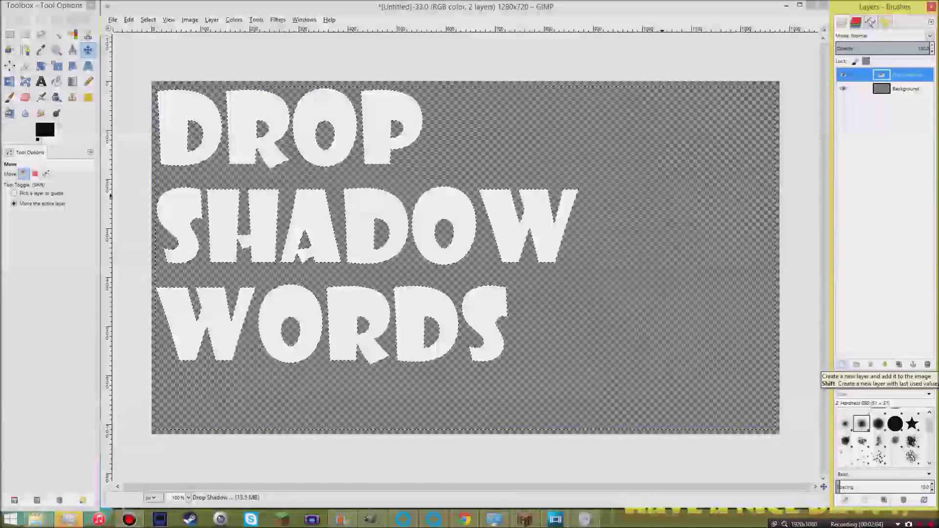
Fill a slightly grown selection of the lettering with black on a new transparent layer below the text.
left_click(882, 75, "alt")
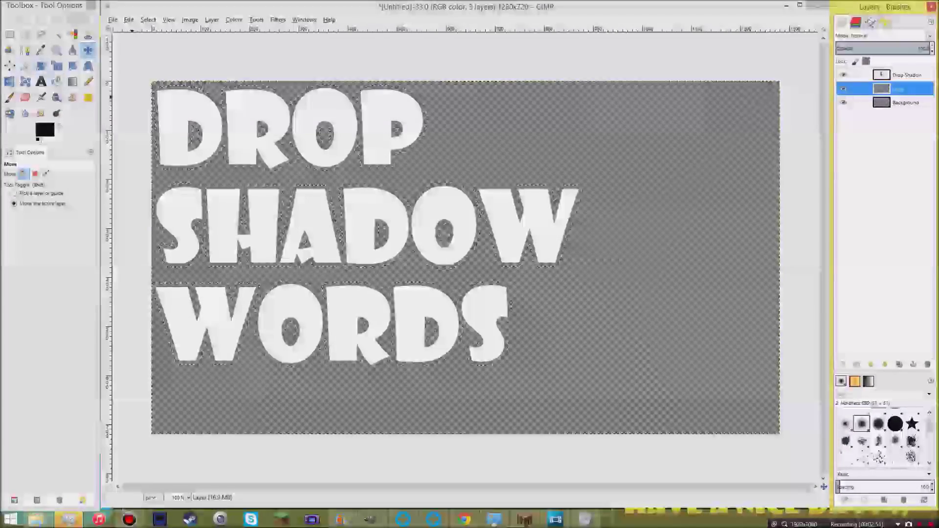
left_click(57, 82)
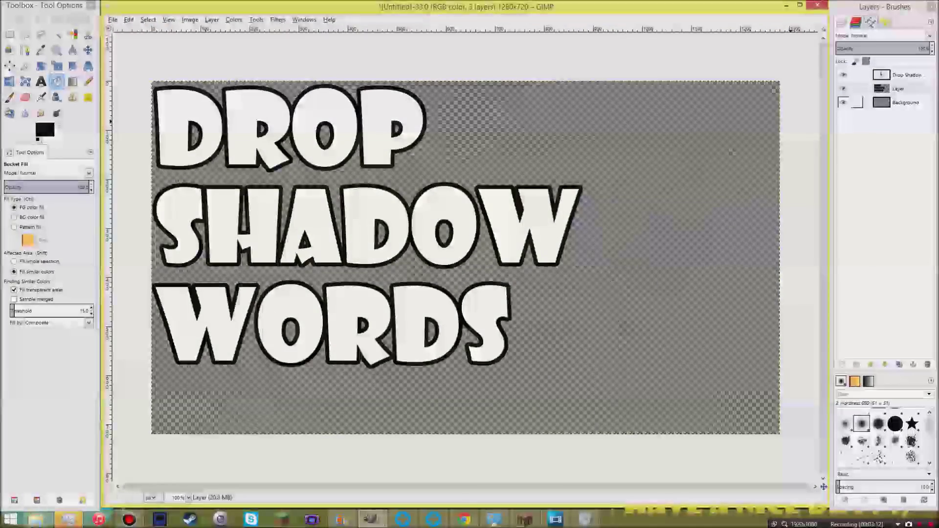
Apply a Gaussian Blur with a 15 px horizontal and vertical radius to the black layer behind the text.
right_click(899, 89)
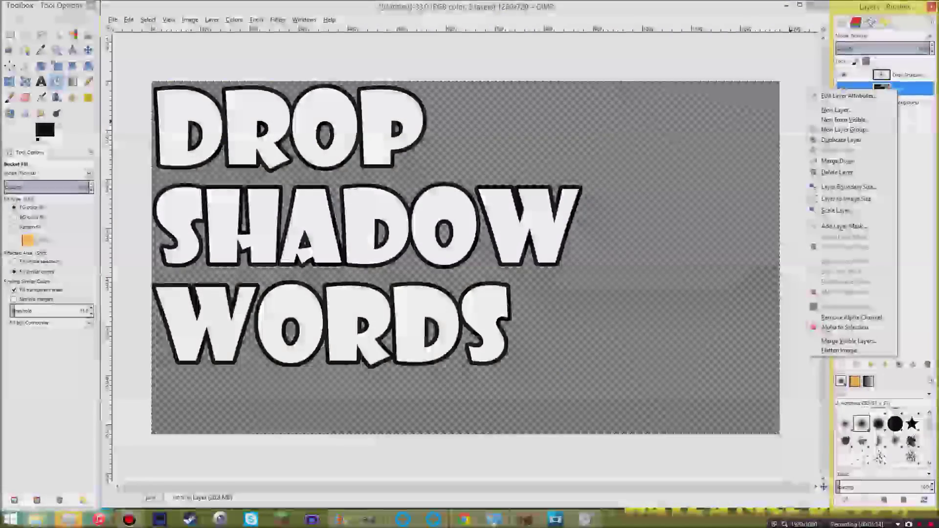
left_click(866, 327)
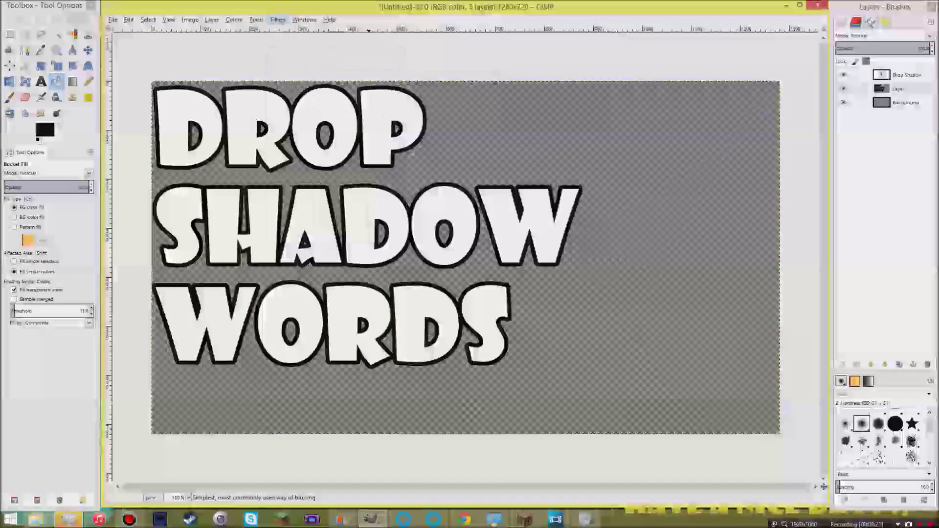
key("ctrl+shift+f")
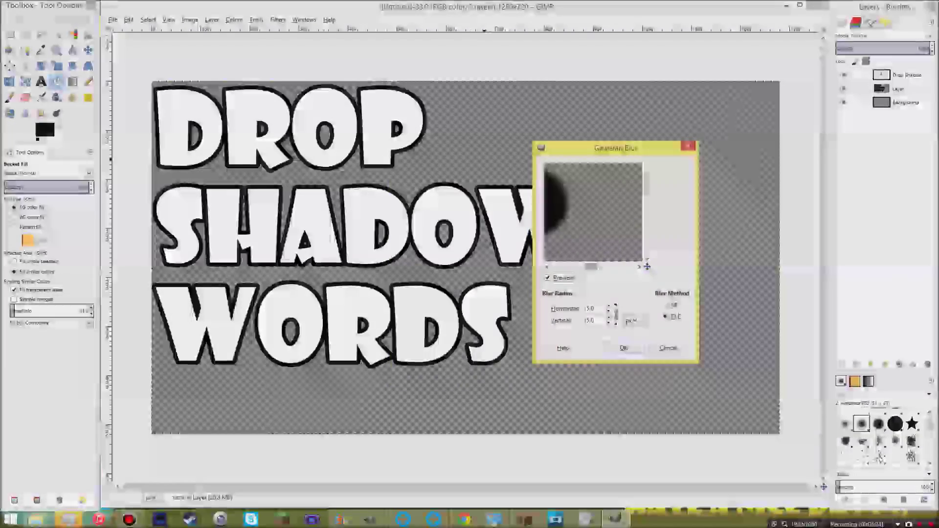
left_click_drag(574, 211, 616, 211)
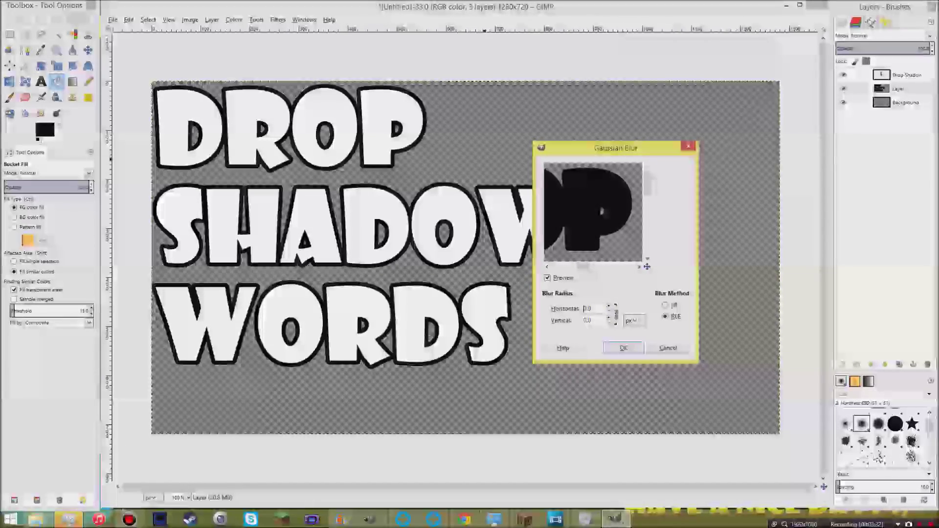
left_click(609, 306)
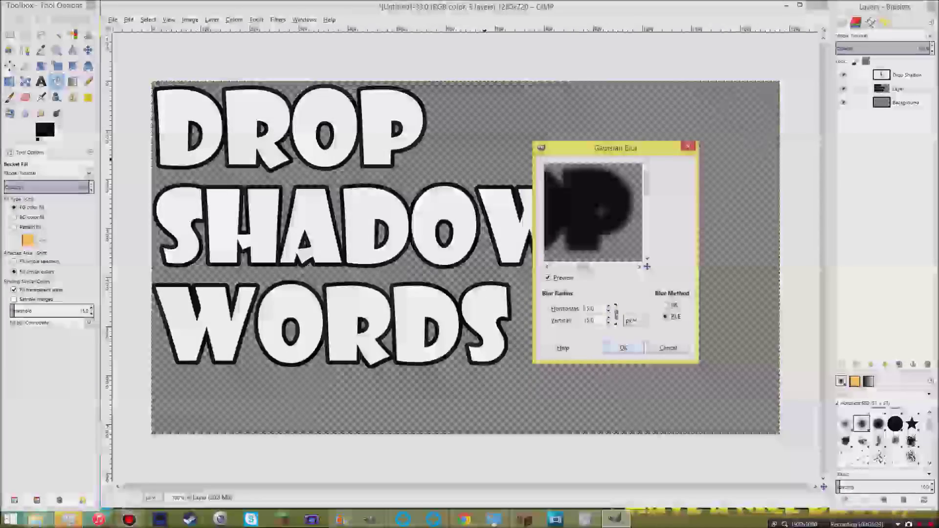
key("Return")
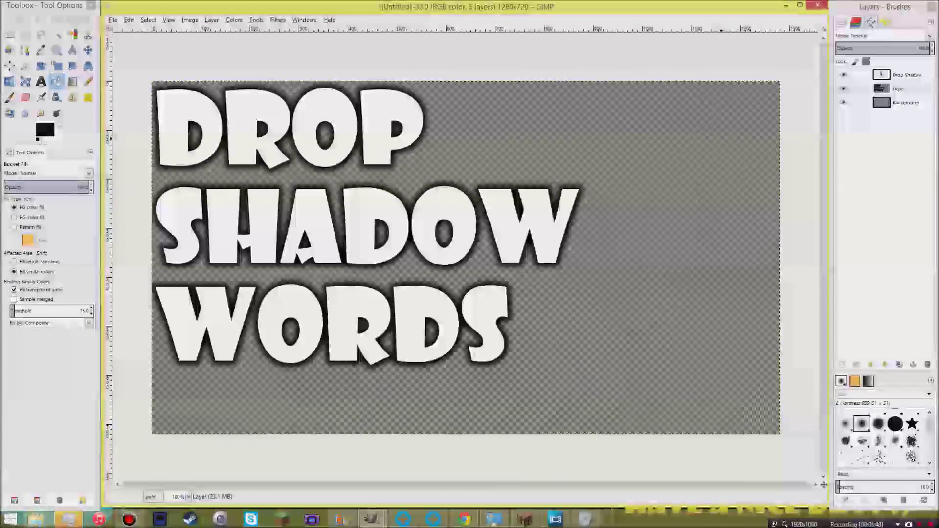
Offset the blurred shadow layer slightly down and to the right of the lettering with the Move tool.
left_click(88, 50)
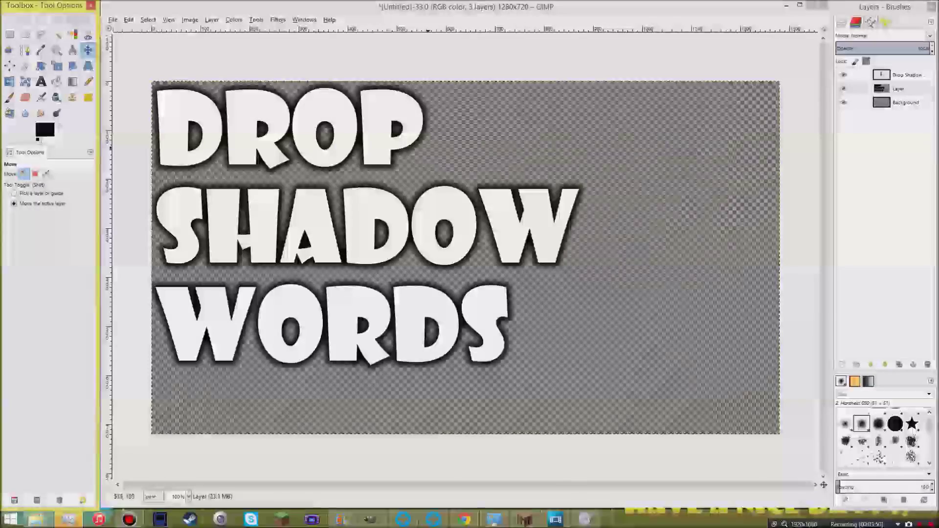
left_click_drag(408, 176, 413, 175)
left_click_drag(413, 132, 404, 133)
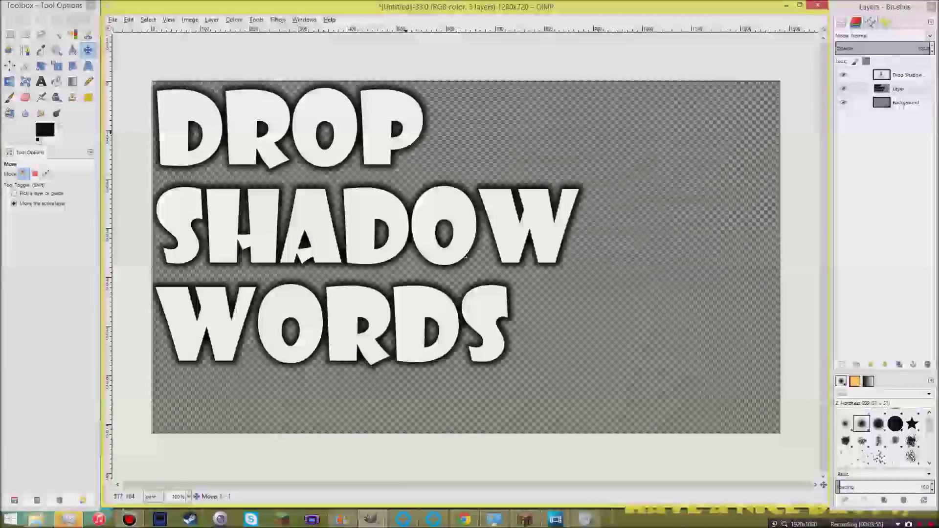
left_click_drag(408, 133, 404, 135)
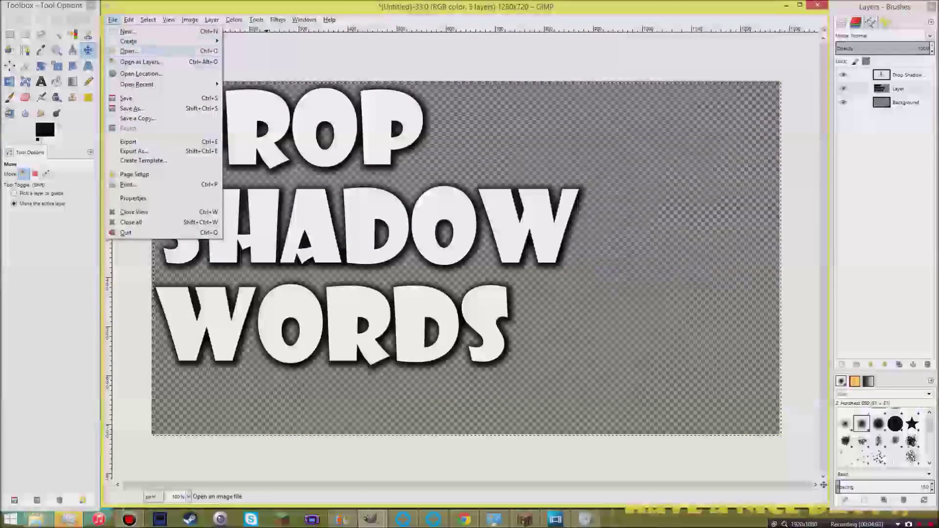
Place minecraft-diamond-sword-transparent-background.png as a new layer, scaled proportionally to just over half size, in the lower-right part of the canvas.
left_click(142, 61)
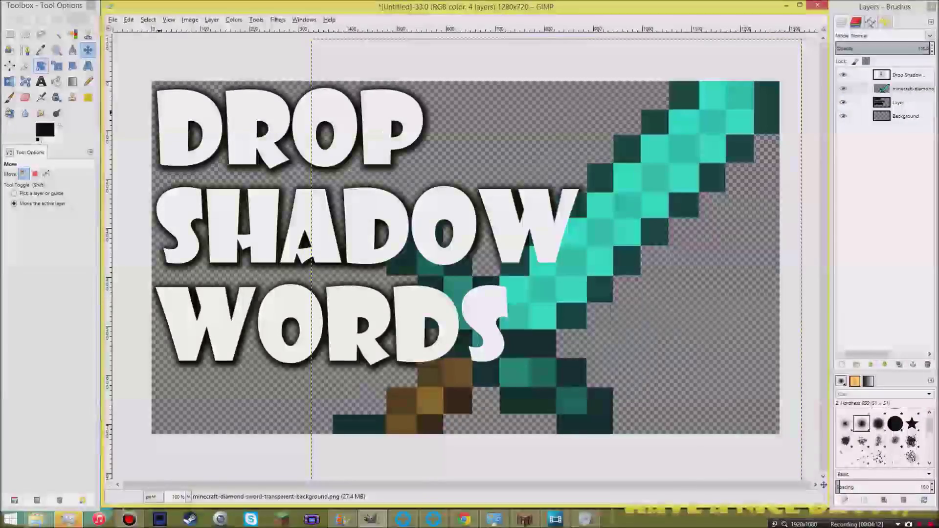
key("shift+s")
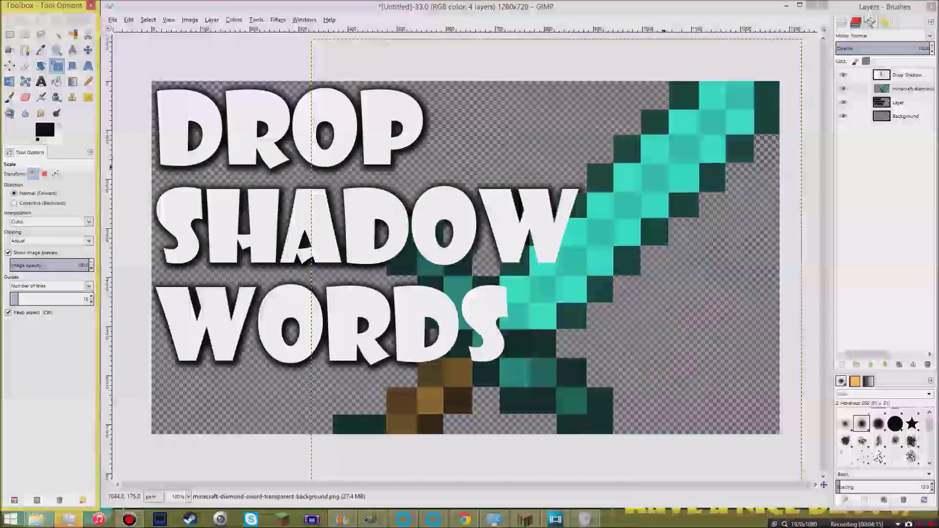
left_click(678, 299)
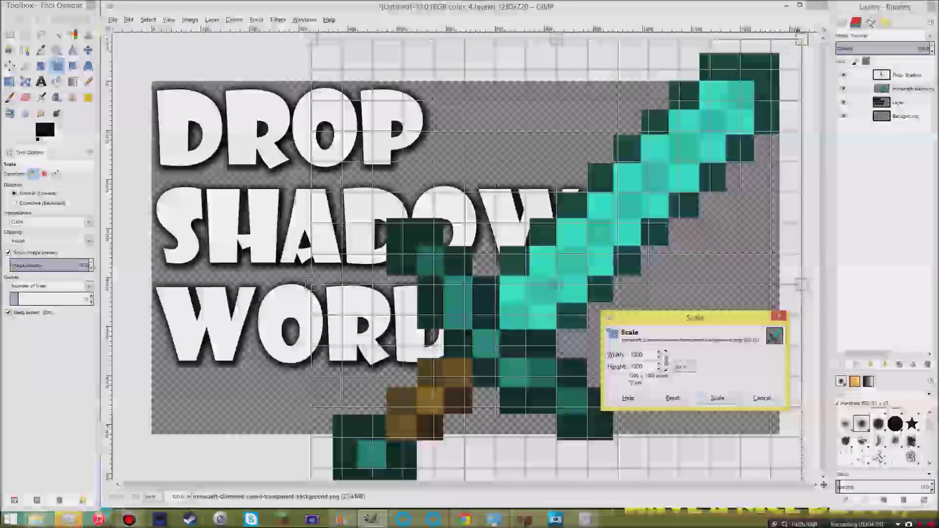
left_click_drag(801, 40, 577, 264)
left_click(466, 260)
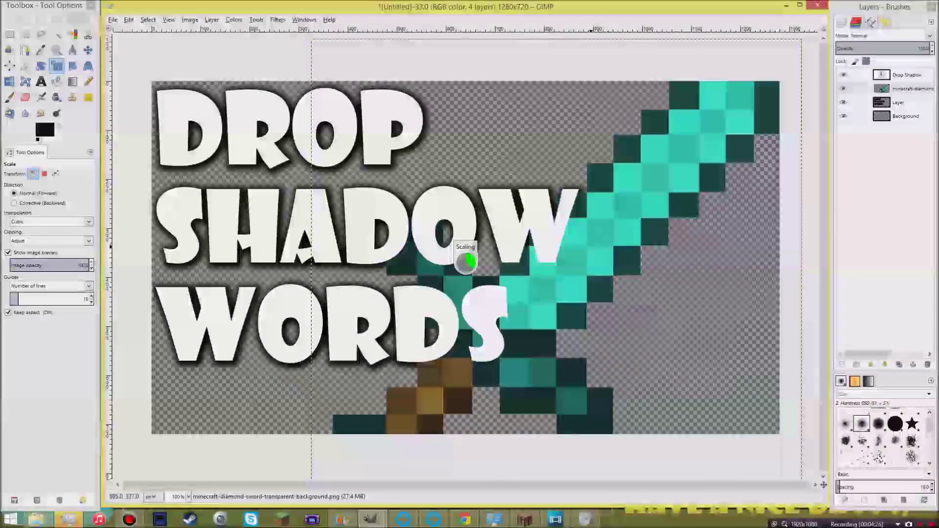
left_click(88, 50)
left_click_drag(521, 322, 719, 242)
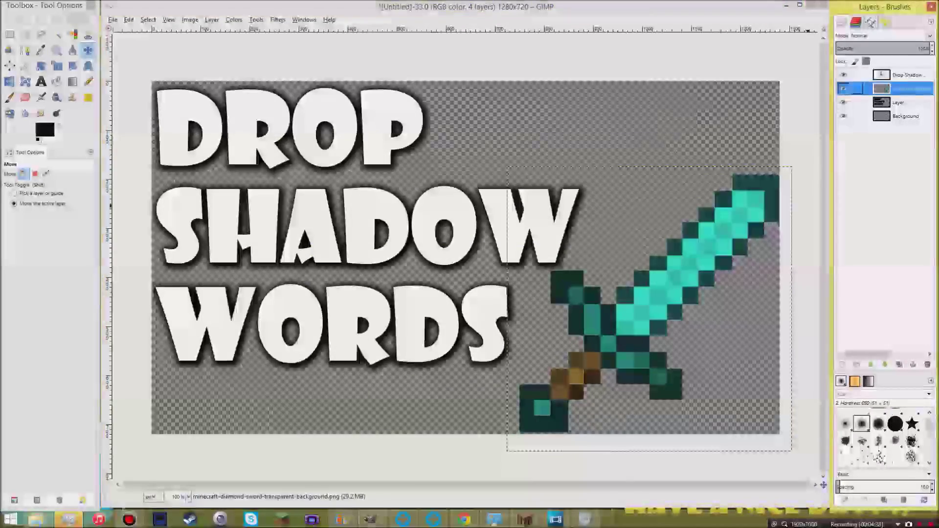
Select the sword's shape with Alpha to Selection on its layer and grow the selection by a few pixels.
right_click(900, 88)
left_click(839, 327)
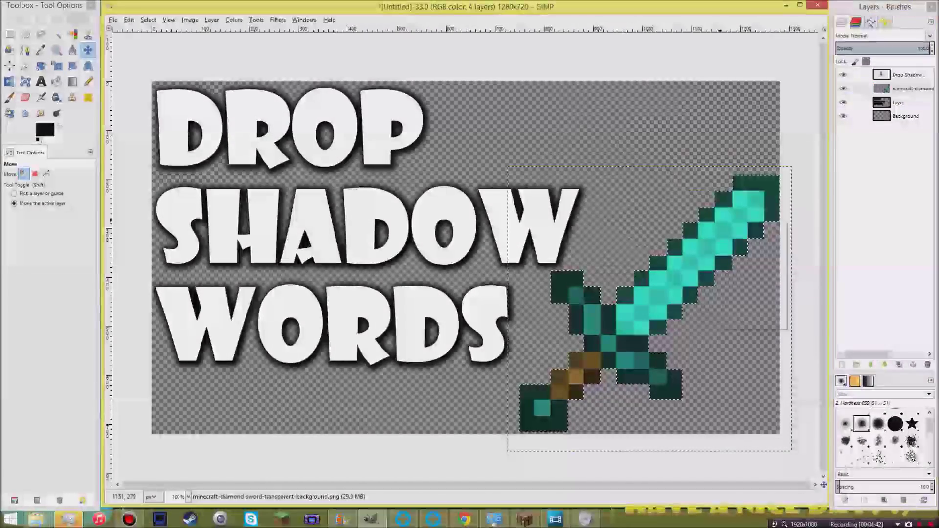
right_click(718, 226)
mouse_move(739, 248)
left_click(810, 370)
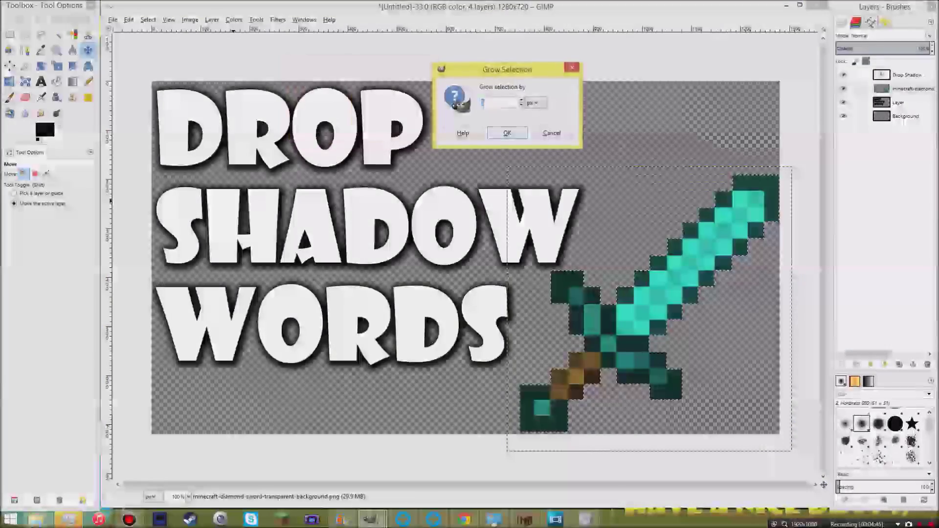
left_click(509, 133)
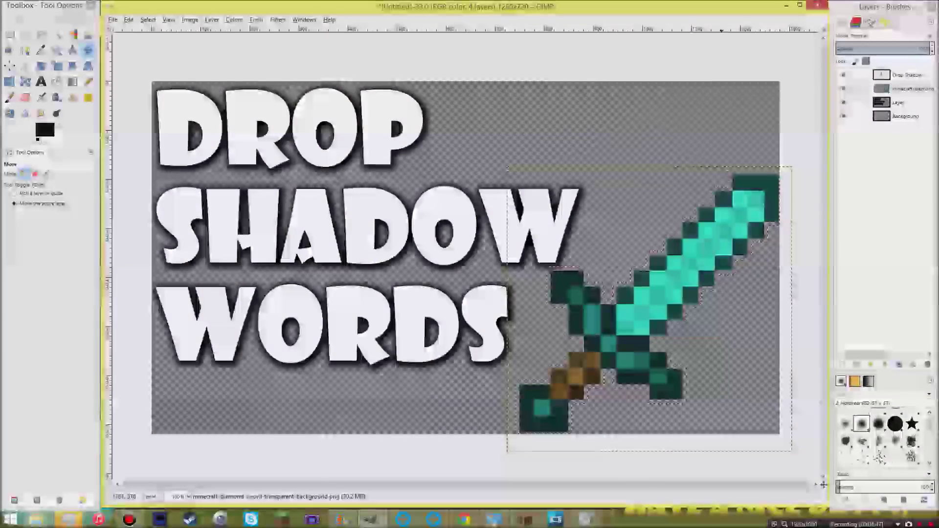
Add a new transparent layer and place it directly beneath the minecraft-diamond-sword layer.
right_click(912, 175)
left_click(852, 194)
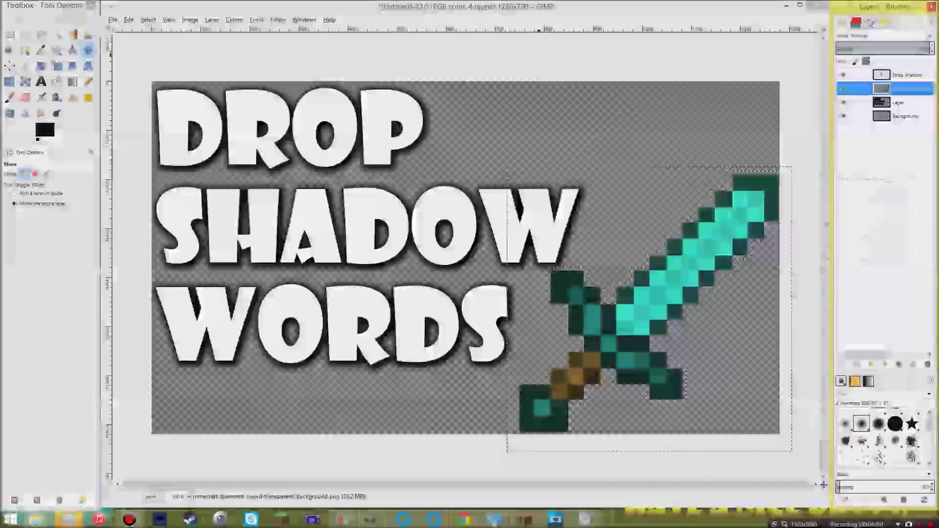
left_click(367, 228)
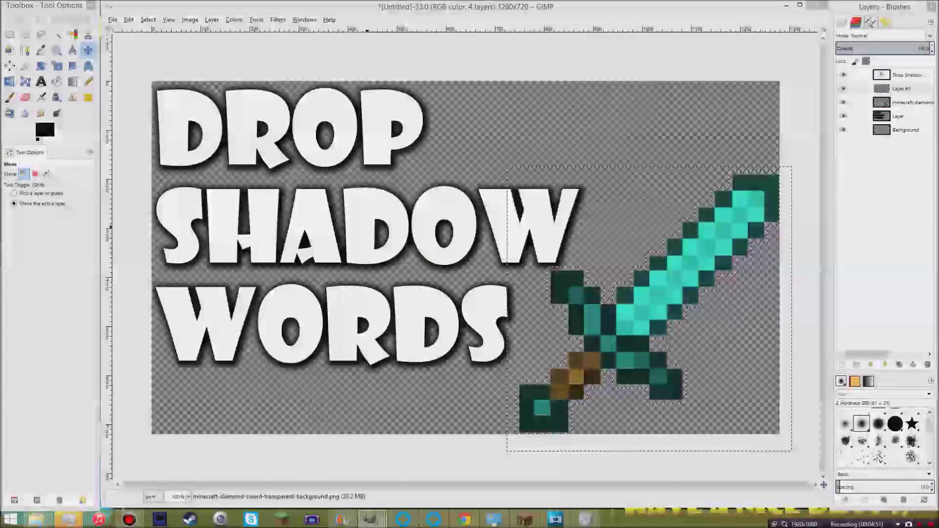
left_click_drag(902, 90, 905, 113)
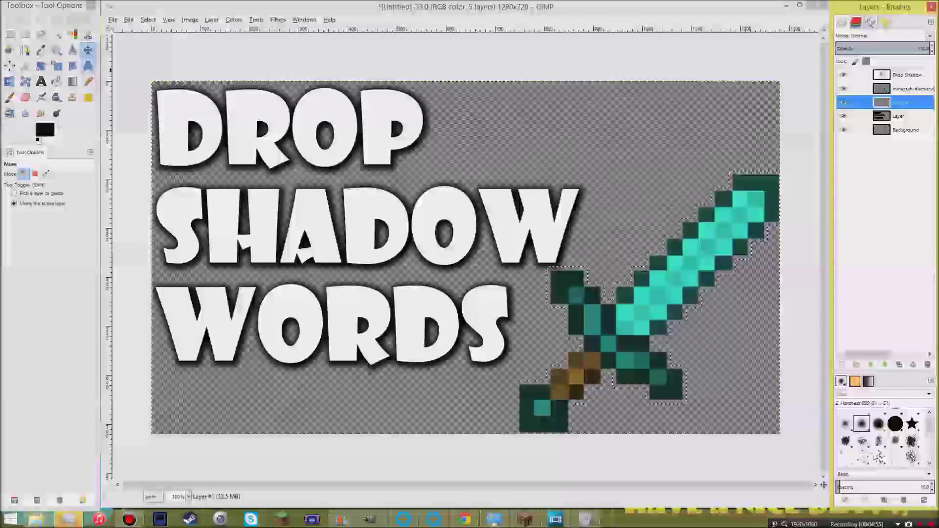
Fill the grown sword-shaped selection on the new layer with black using Bucket Fill.
left_click(57, 83)
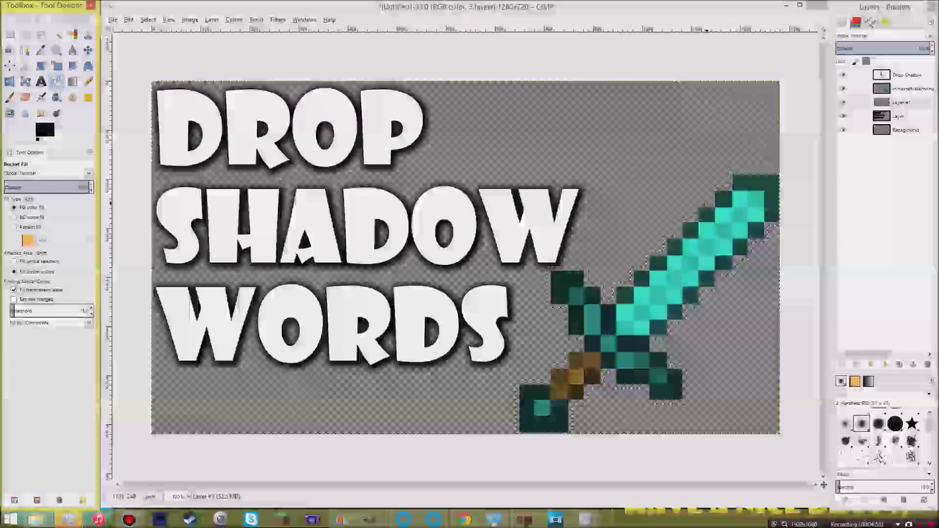
left_click(706, 204)
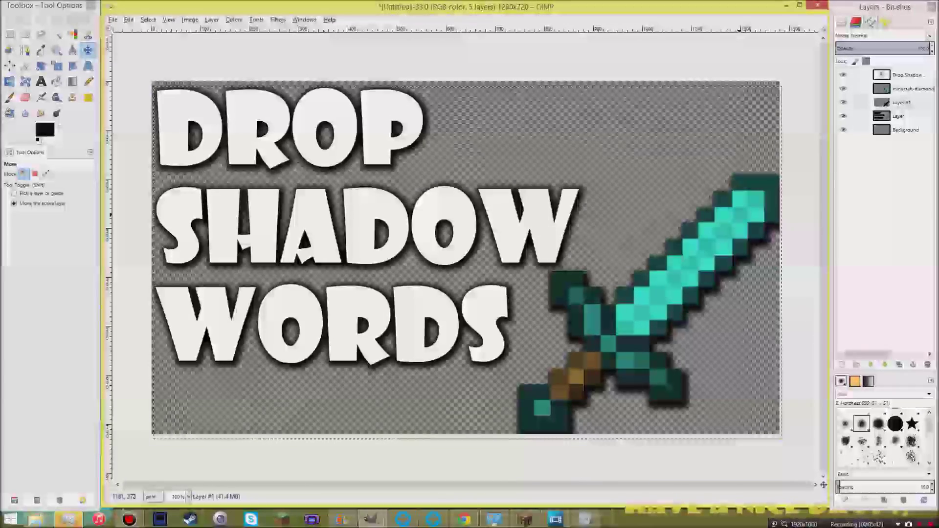
Shift the blurred sword shadow layer about 11 px left and 2 px down with the Move tool.
left_click_drag(463, 263, 458, 264)
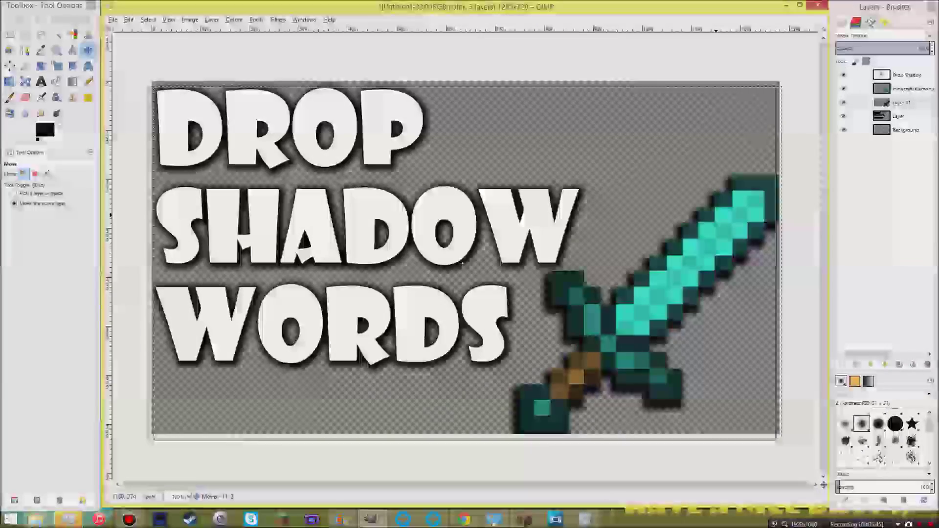